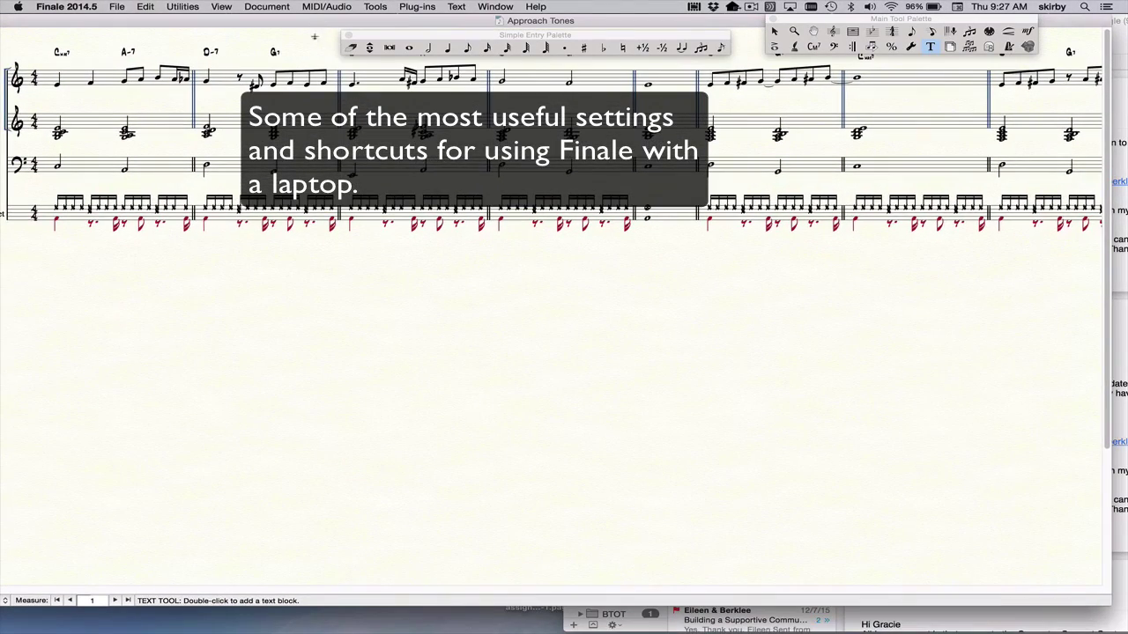
- Move the Simple Entry palette up and to the left, clear of the score
{"action": "left_click_drag", "start_coordinate": [430, 35], "coordinate": [169, 7]}
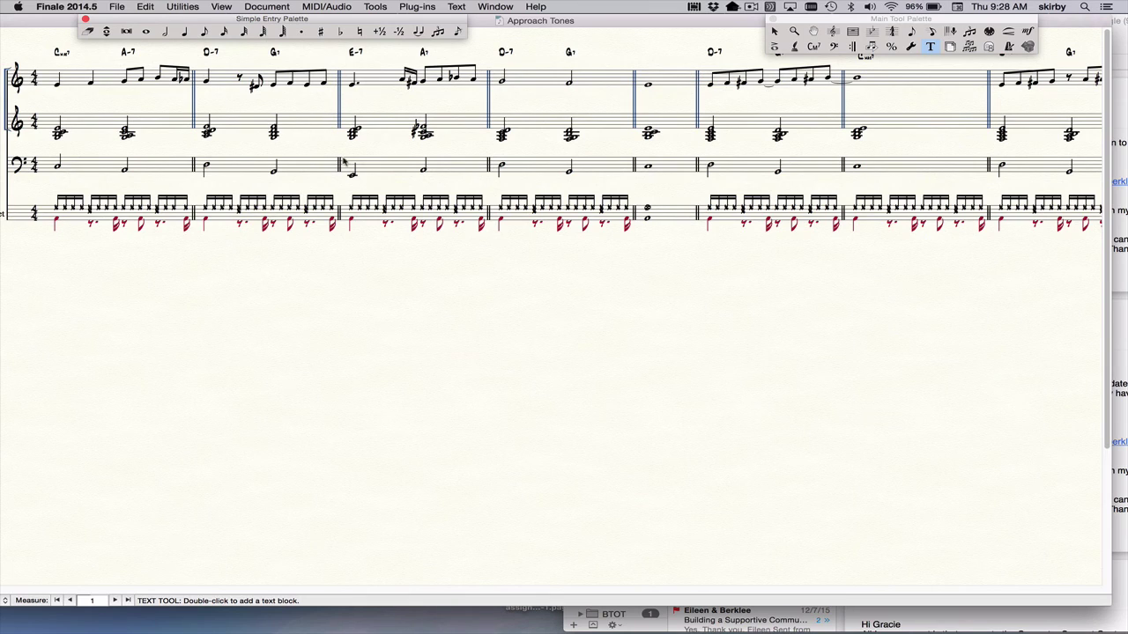
- Activate the Simple Entry tool from the Main Tool Palette
{"action": "left_click", "coordinate": [511, 8]}
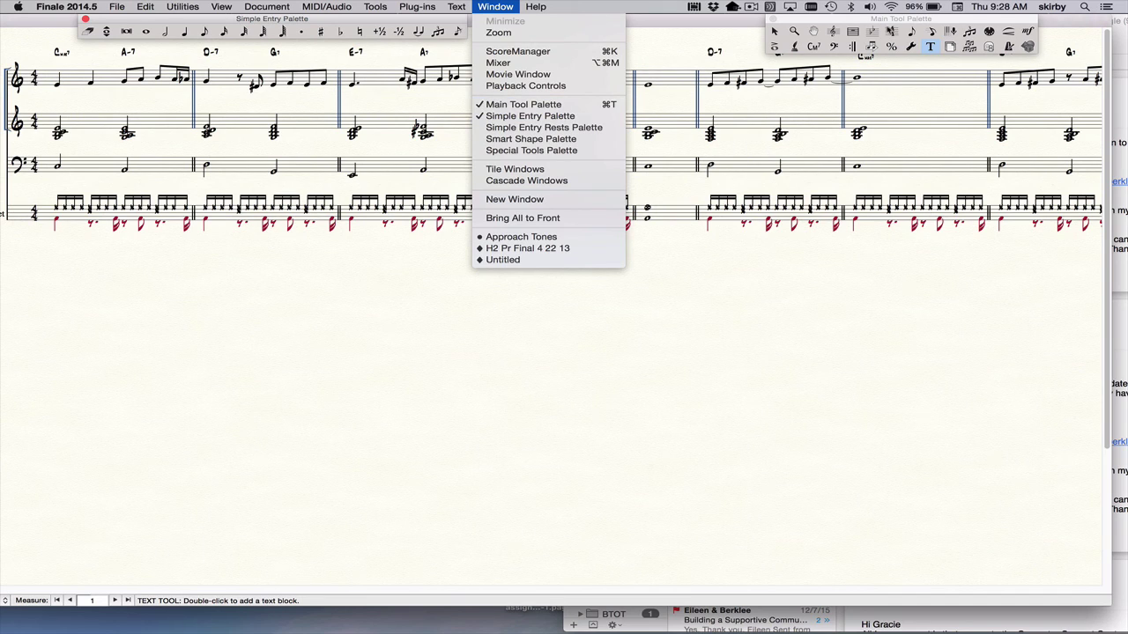
{"action": "left_click", "coordinate": [912, 36]}
{"action": "left_click", "coordinate": [912, 34]}
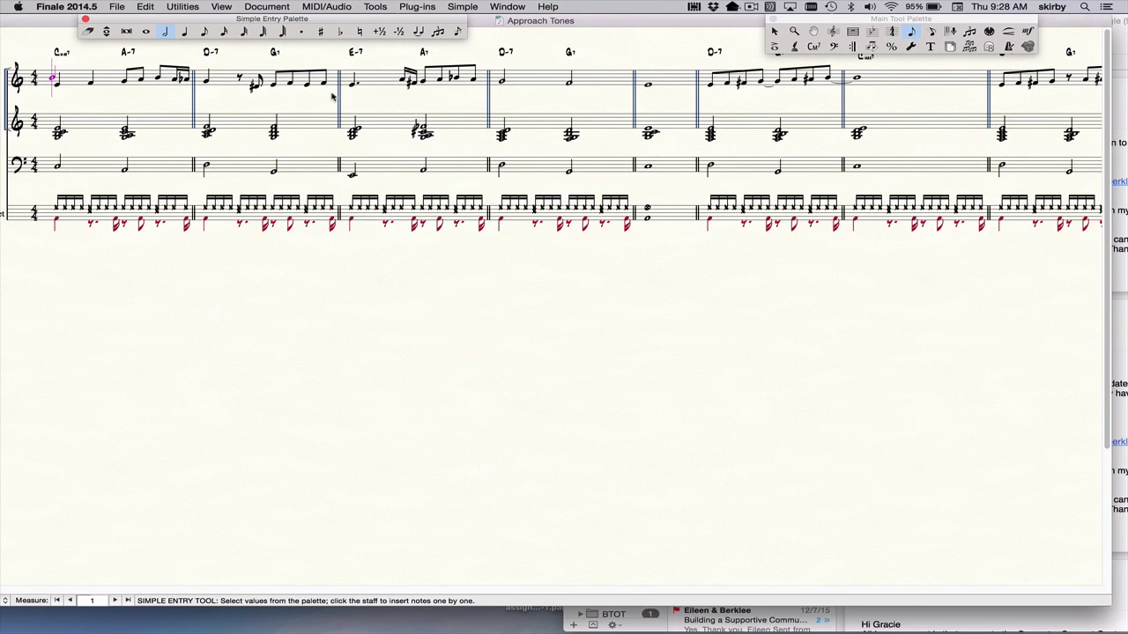
- Open Simple Entry Options from the Simple menu
{"action": "left_click", "coordinate": [464, 8]}
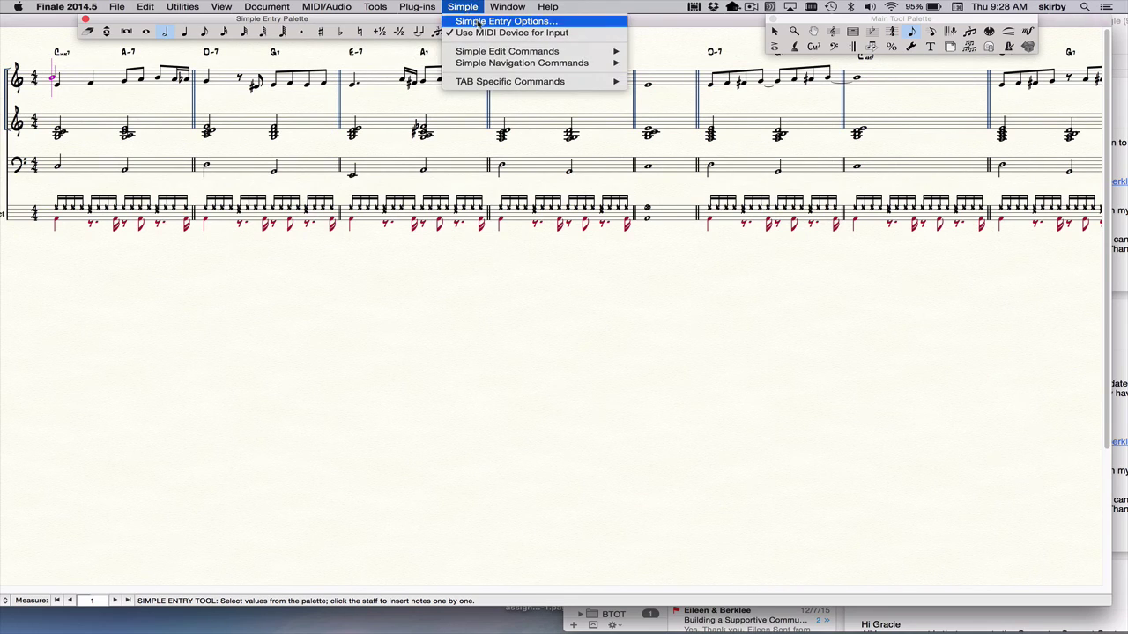
{"action": "left_click", "coordinate": [479, 22]}
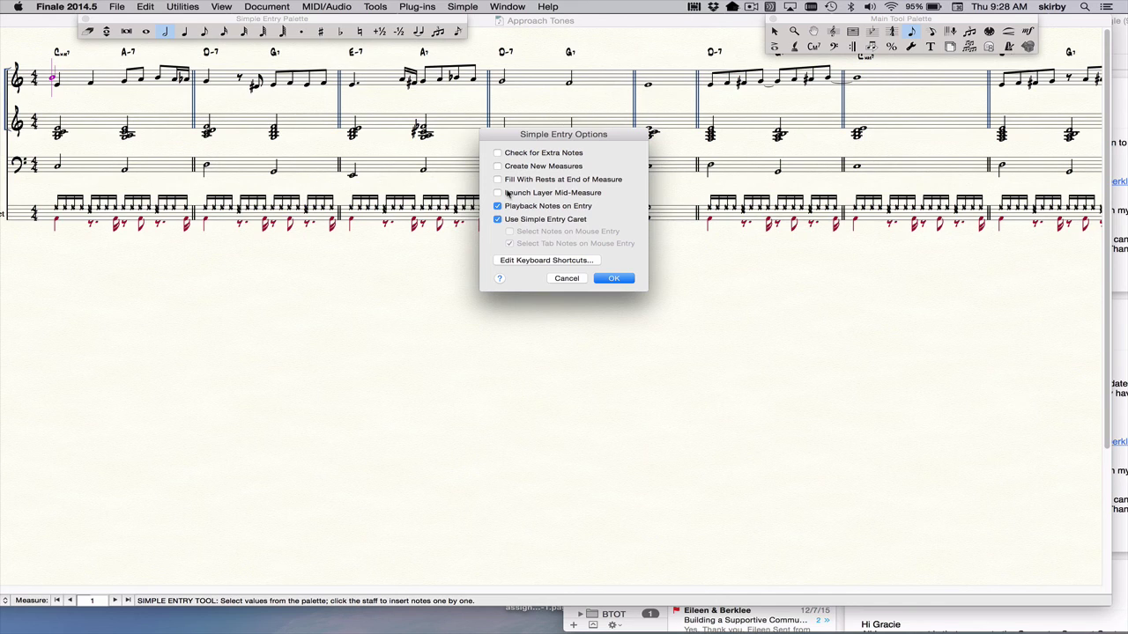
- Select the Laptop Shortcut Table as the keyboard shortcut set and confirm both dialogs
{"action": "left_click", "coordinate": [546, 261]}
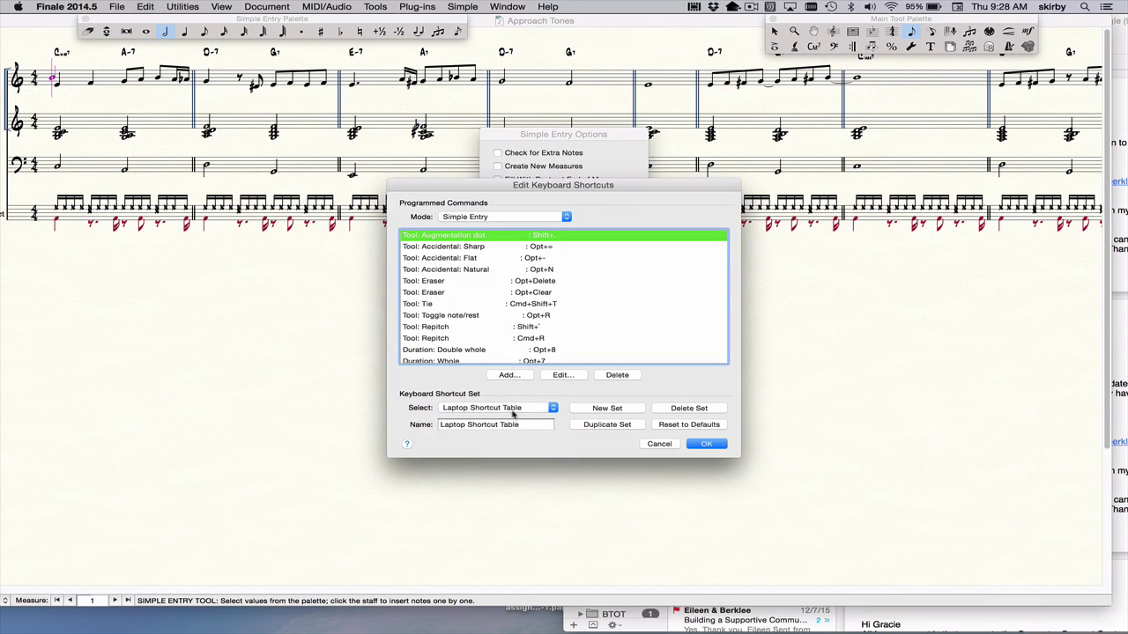
{"action": "left_click", "coordinate": [515, 410]}
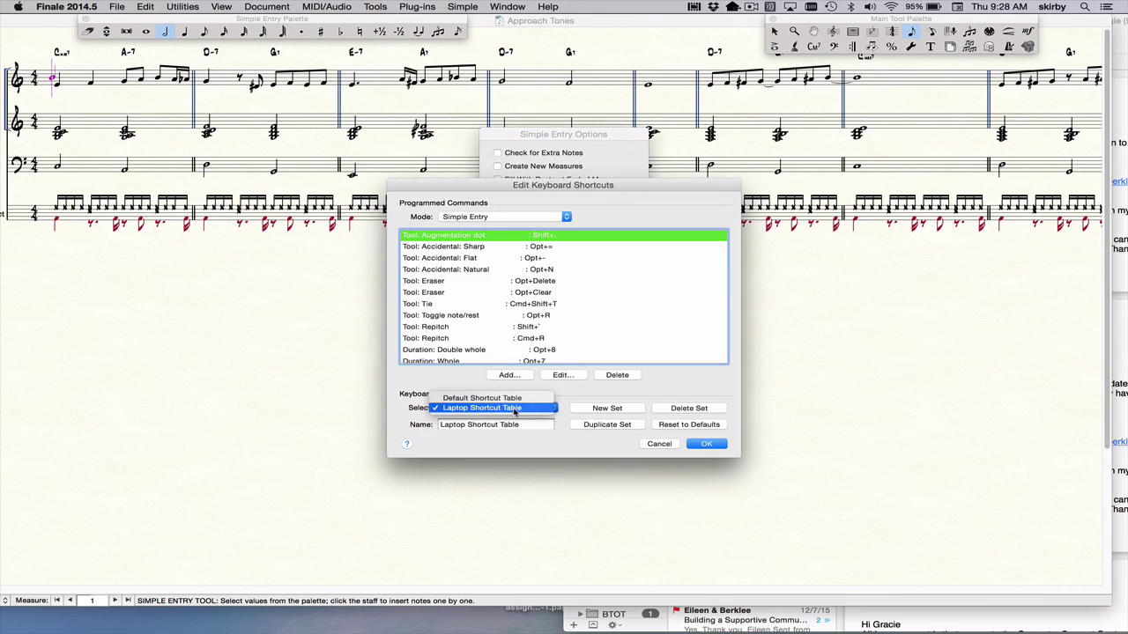
{"action": "left_click", "coordinate": [514, 398]}
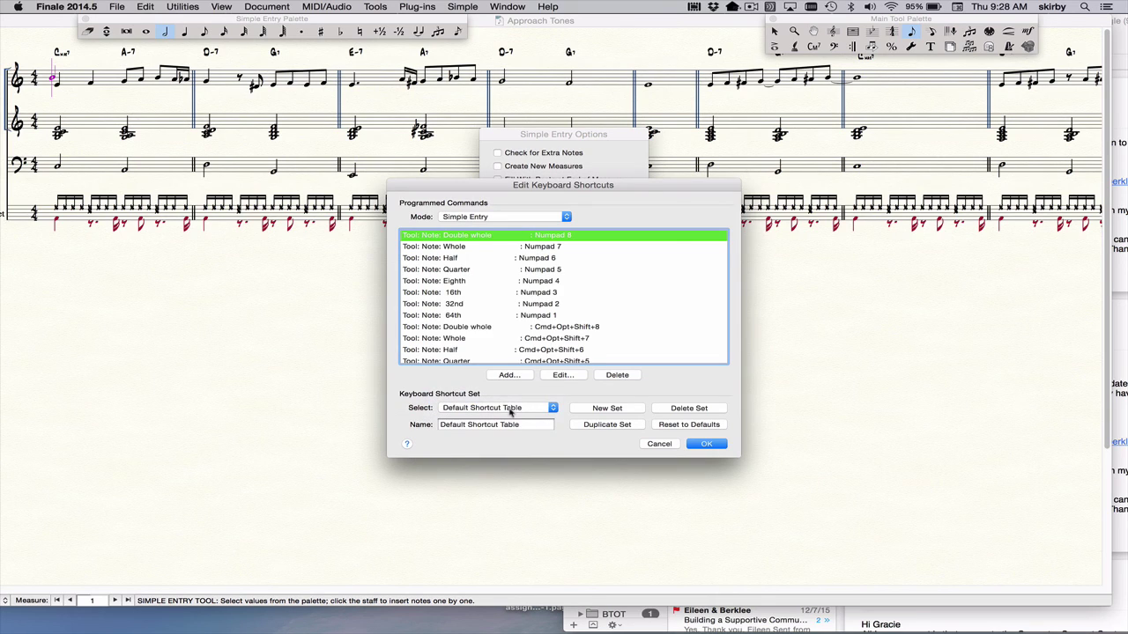
{"action": "left_click", "coordinate": [495, 409]}
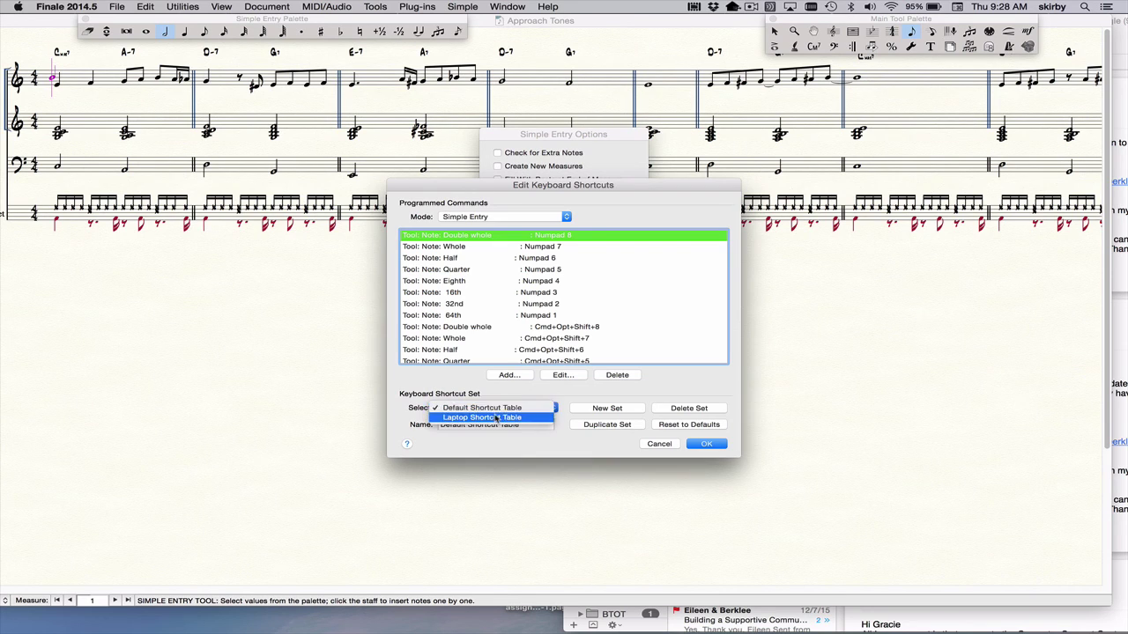
{"action": "left_click", "coordinate": [496, 419]}
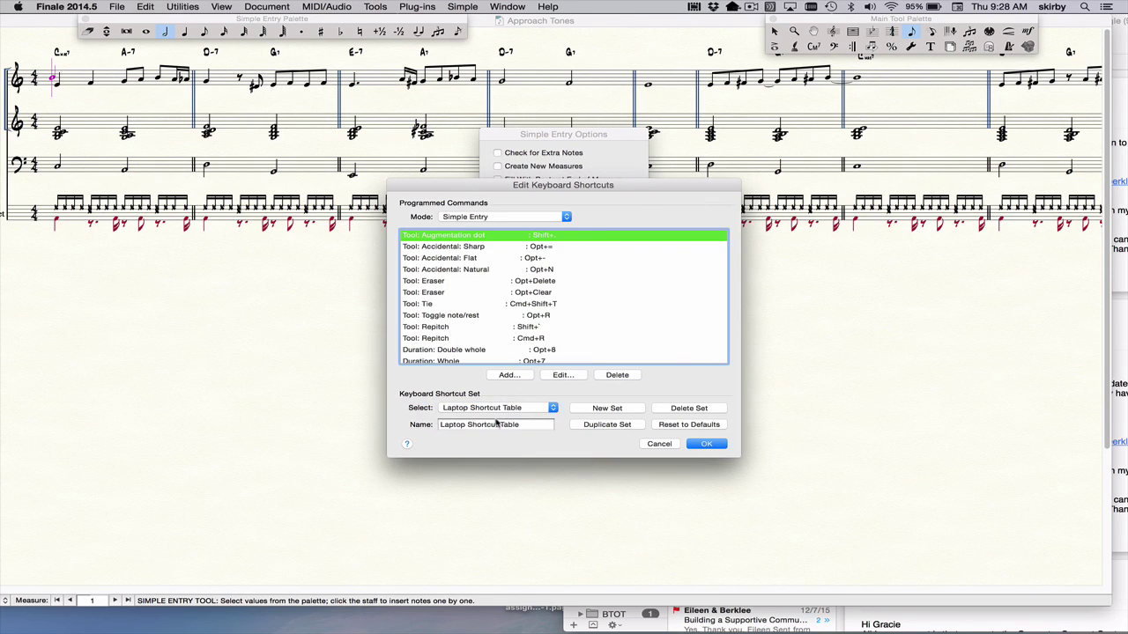
{"action": "left_click", "coordinate": [704, 445]}
{"action": "left_click", "coordinate": [614, 278]}
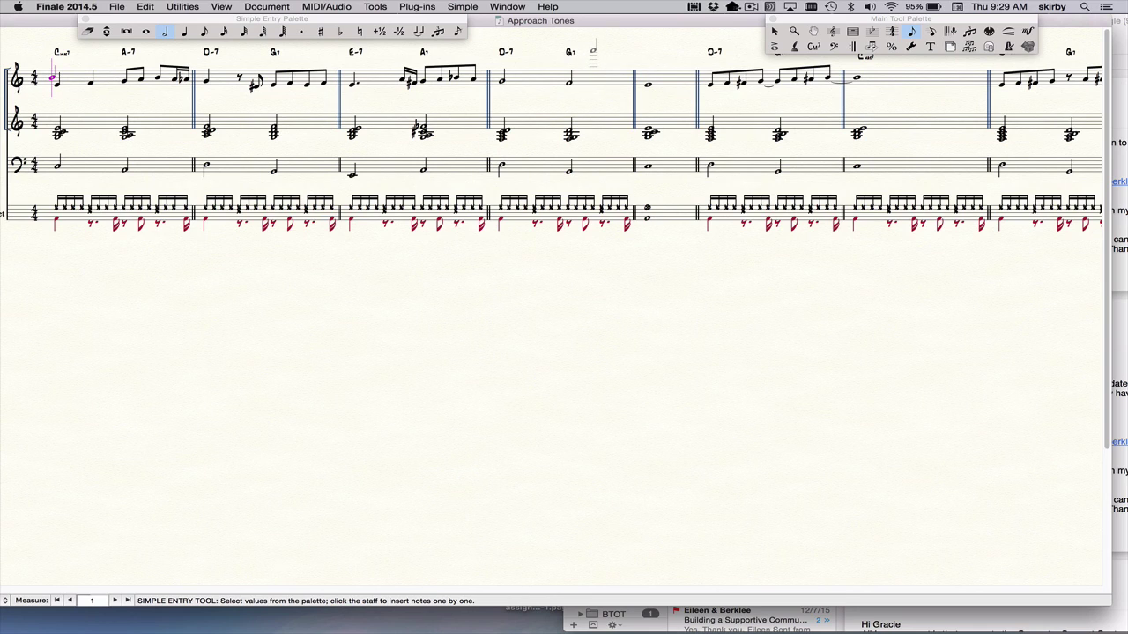
- Change the first note to eighth, quarter, half, then whole with keys 4–7, then select measure 5's whole note
{"action": "key", "text": "4"}
{"action": "key", "text": "5"}
{"action": "key", "text": "6"}
{"action": "key", "text": "7"}
{"action": "key", "text": "space"}
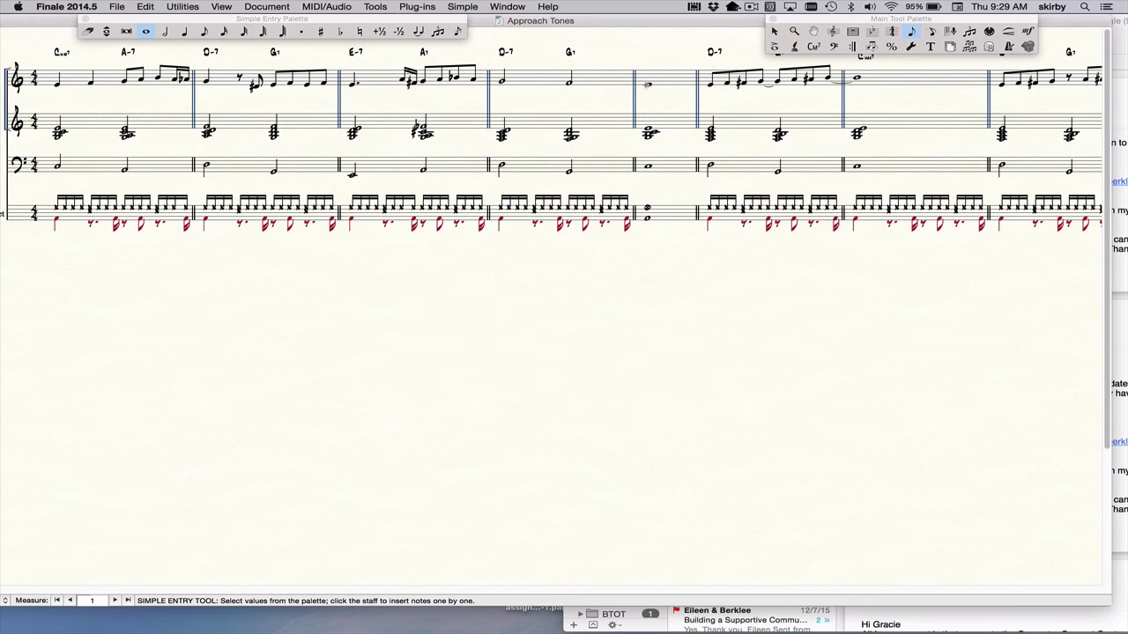
{"action": "left_click", "coordinate": [648, 83]}
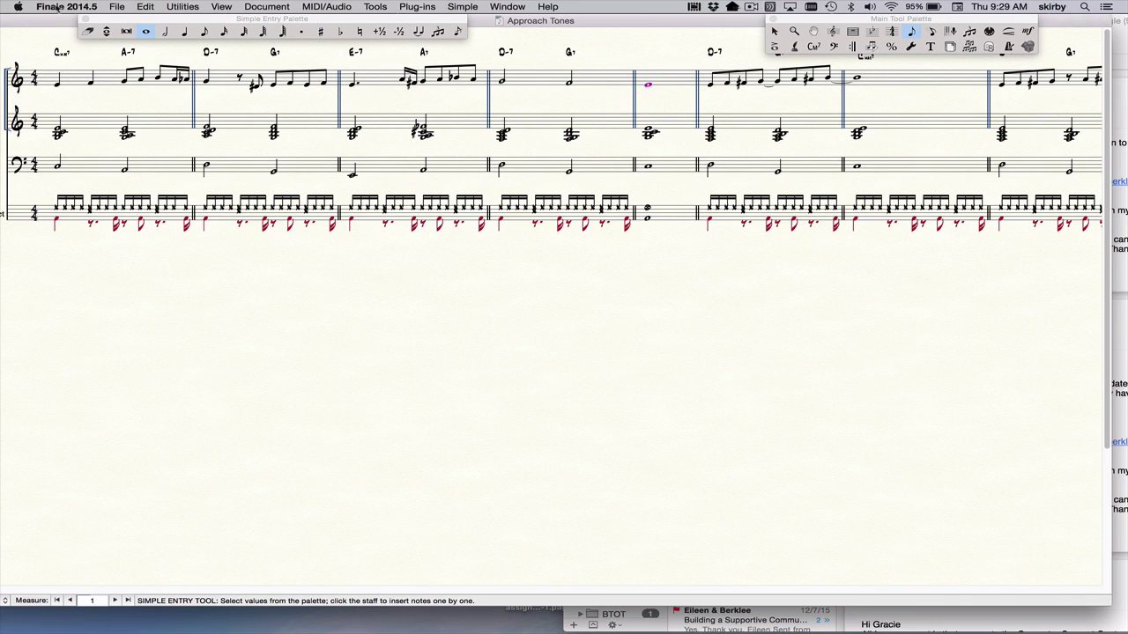
- Turn on 'Use all F1, F2, etc. keys as standard function keys' in Keyboard preferences
{"action": "left_click", "coordinate": [18, 7]}
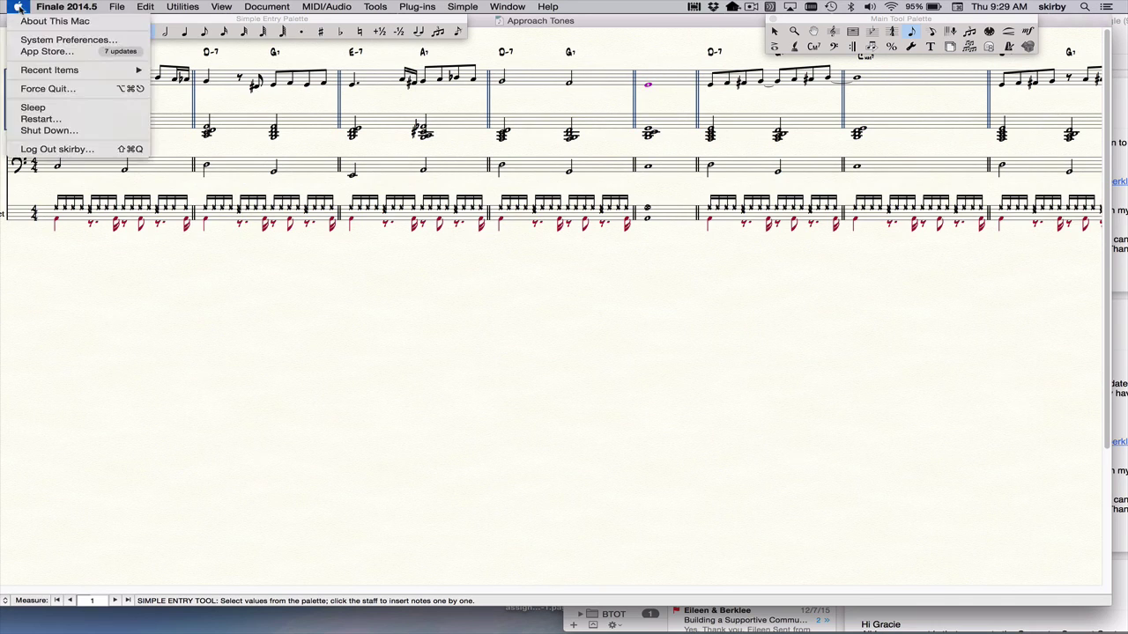
{"action": "left_click", "coordinate": [44, 40]}
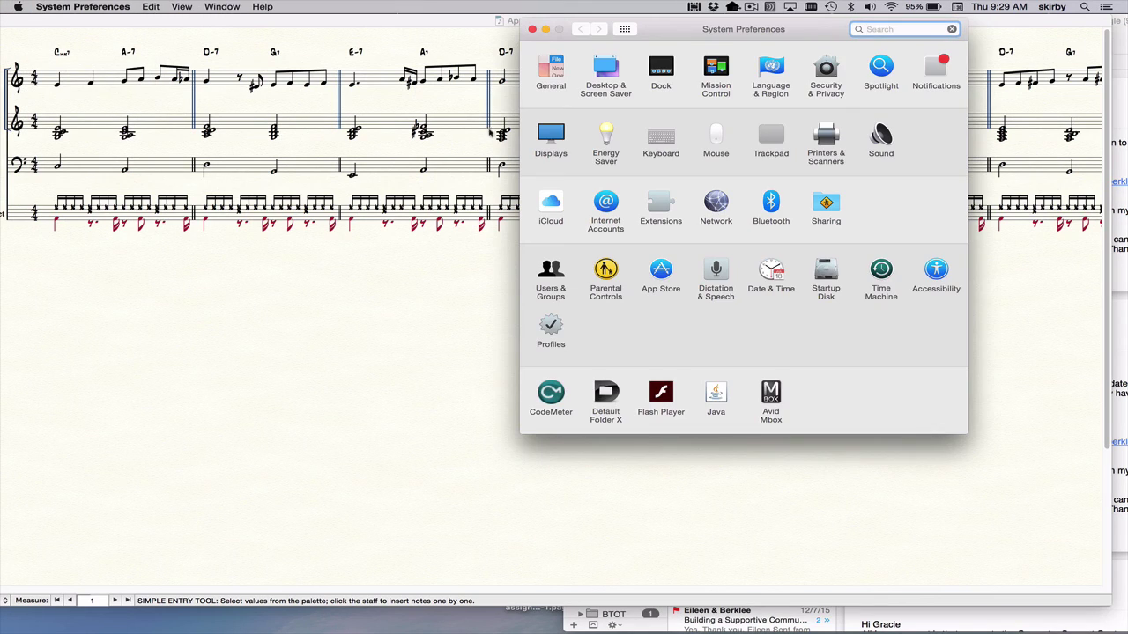
{"action": "left_click", "coordinate": [659, 139]}
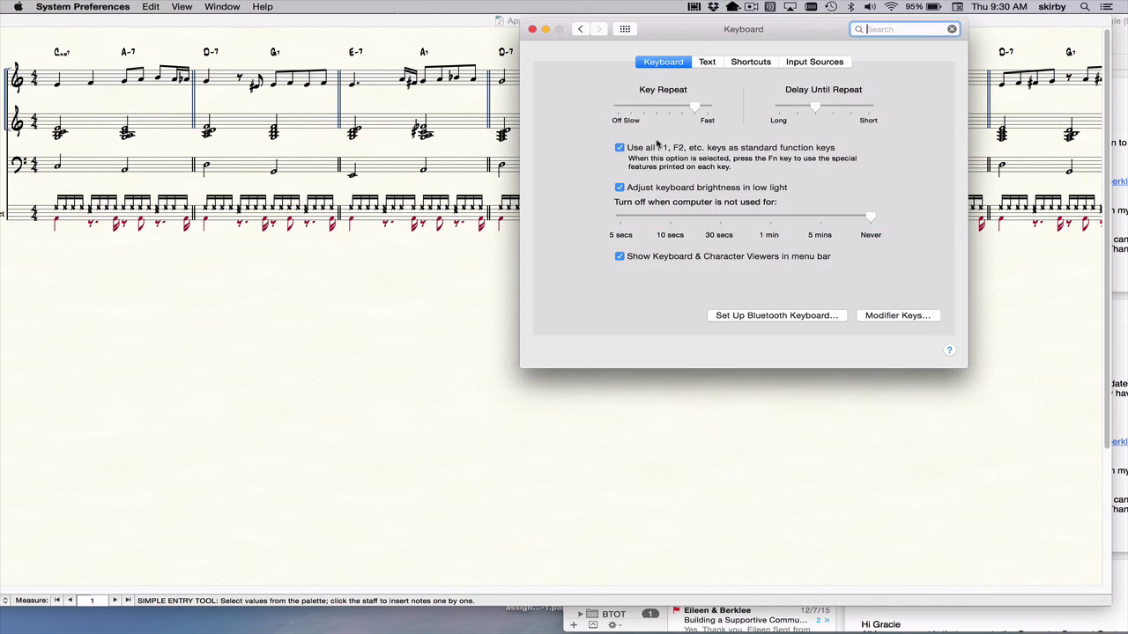
{"action": "left_click", "coordinate": [619, 148]}
{"action": "left_click", "coordinate": [533, 29]}
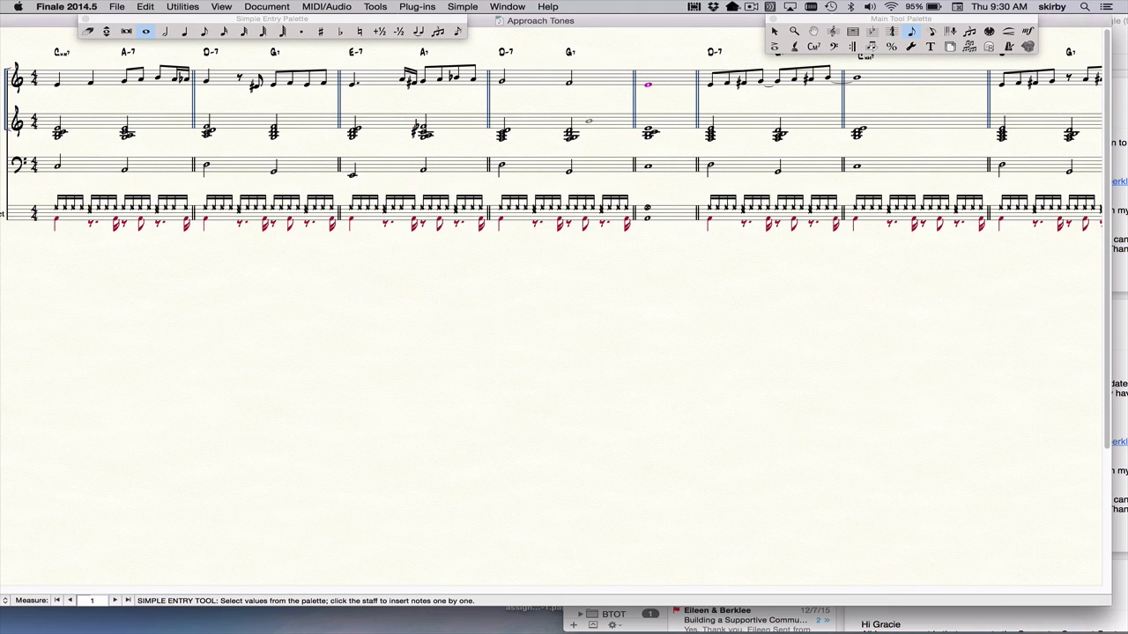
- Save the score, add and remove a third above the whole note, and adjust the volume
{"action": "key", "text": "super+s"}
{"action": "key", "text": "3"}
{"action": "key", "text": "3"}
{"action": "key", "text": "3"}
{"action": "key", "text": "BackSpace"}
{"action": "key", "text": "BackSpace"}
{"action": "key", "text": "BackSpace"}
{"action": "key", "text": "XF86AudioRaiseVolume"}
{"action": "key", "text": "XF86AudioRaiseVolume"}
{"action": "key", "text": "XF86AudioRaiseVolume"}
{"action": "key", "text": "XF86AudioLowerVolume"}
{"action": "key", "text": "XF86AudioLowerVolume"}
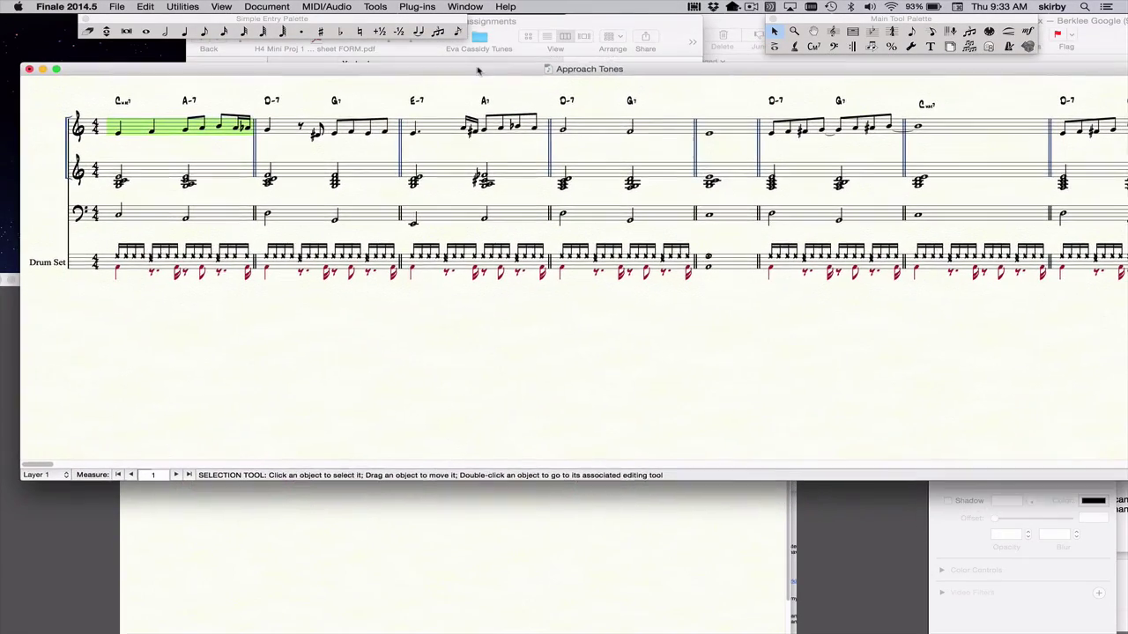
- Play the score from measure 3, stop playback, and clear the measure selection
{"action": "left_click", "coordinate": [487, 8]}
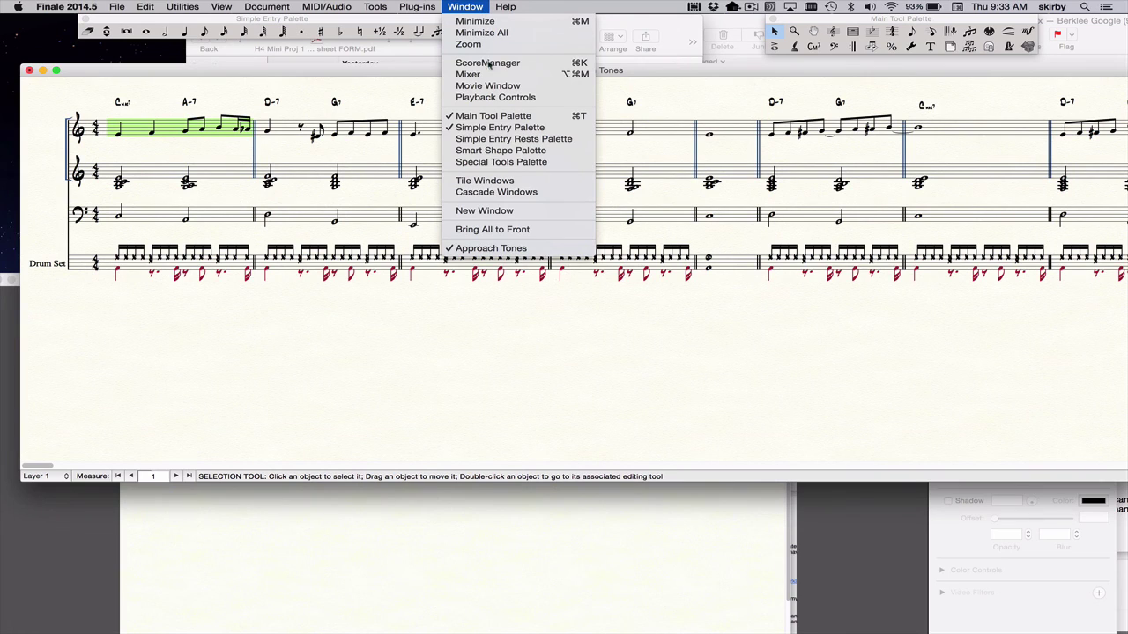
{"action": "left_click", "coordinate": [335, 135]}
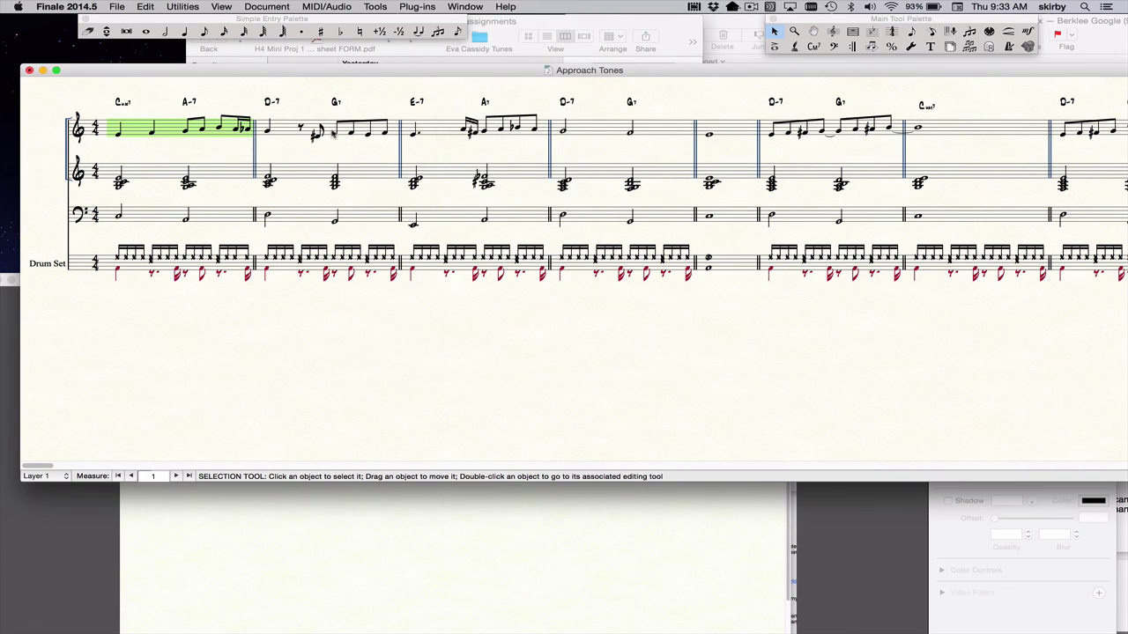
{"action": "left_click", "coordinate": [335, 132]}
{"action": "left_click", "coordinate": [470, 133]}
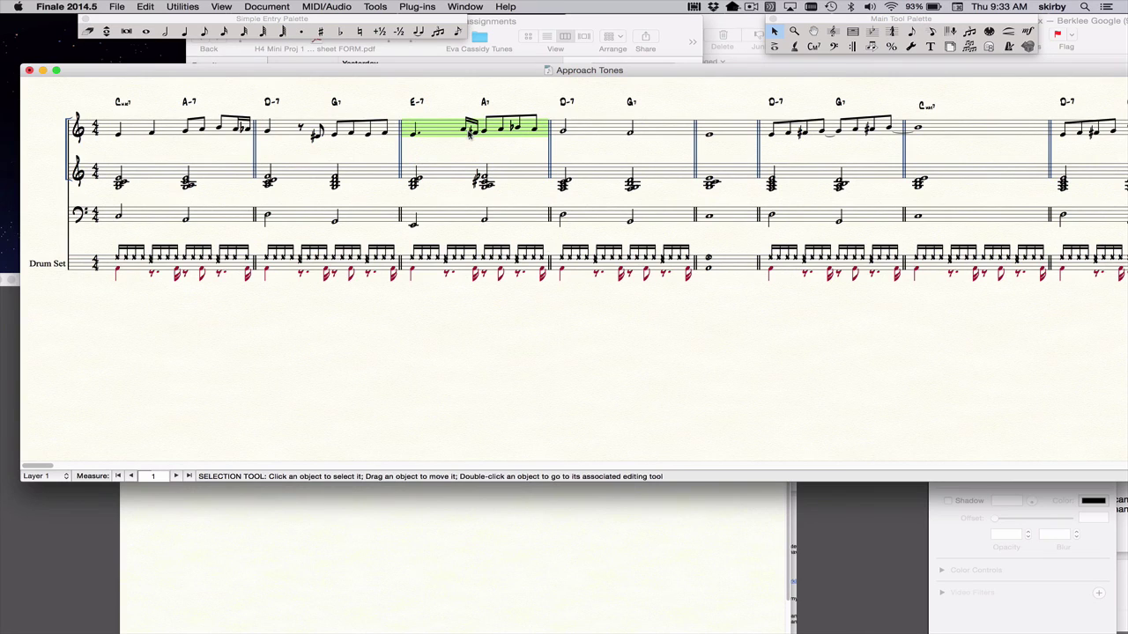
{"action": "key", "text": "space"}
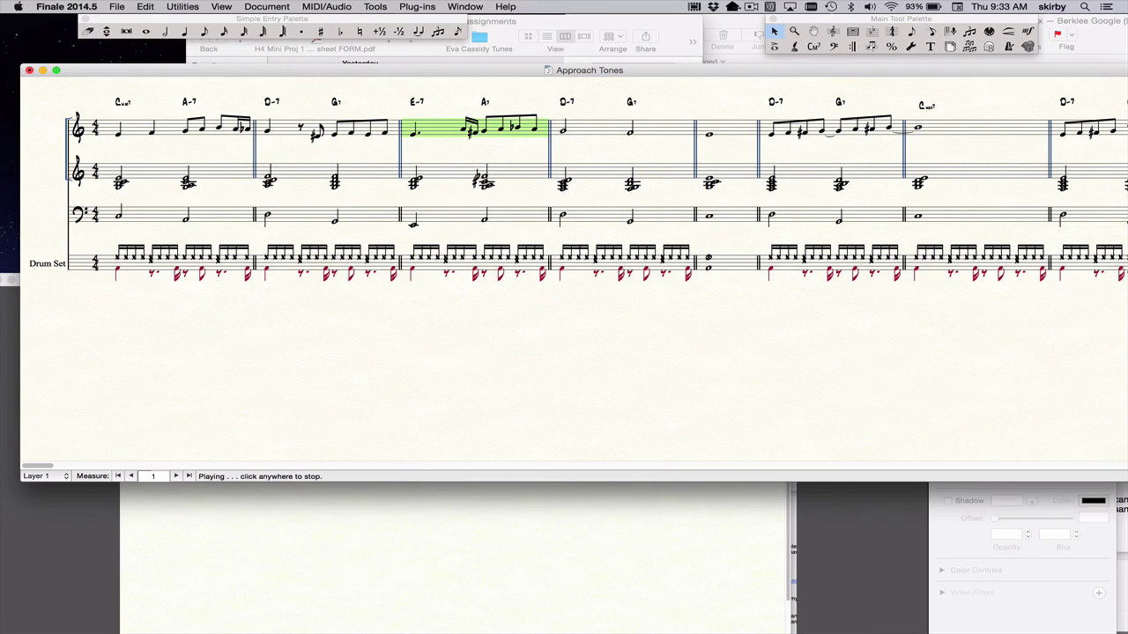
{"action": "key", "text": "space"}
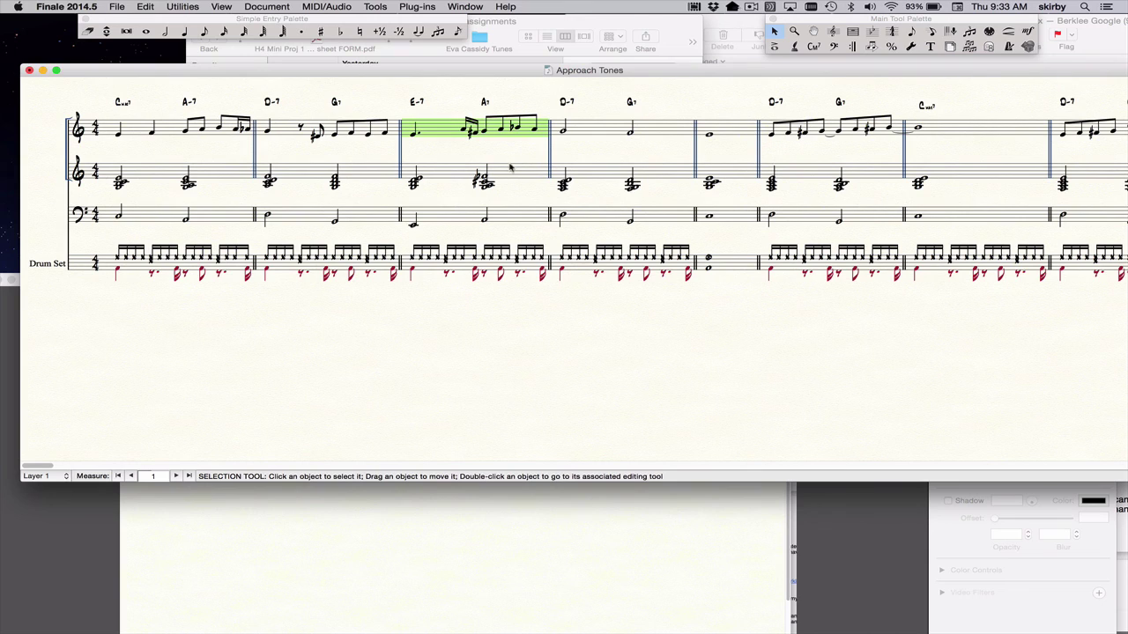
{"action": "left_click", "coordinate": [424, 159]}
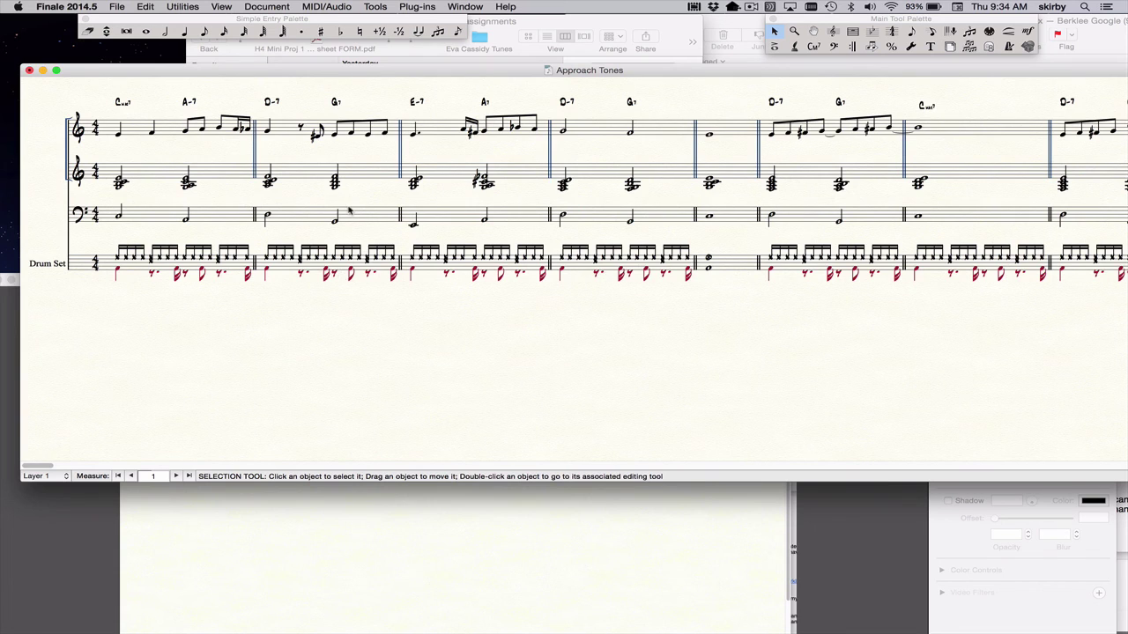
{"action": "scroll", "coordinate": [348, 210], "scroll_direction": "right", "scroll_amount": 15}
{"action": "scroll", "coordinate": [349, 209], "scroll_direction": "left", "scroll_amount": 15}
{"action": "key", "text": "super+e"}
{"action": "key", "text": "super+e"}
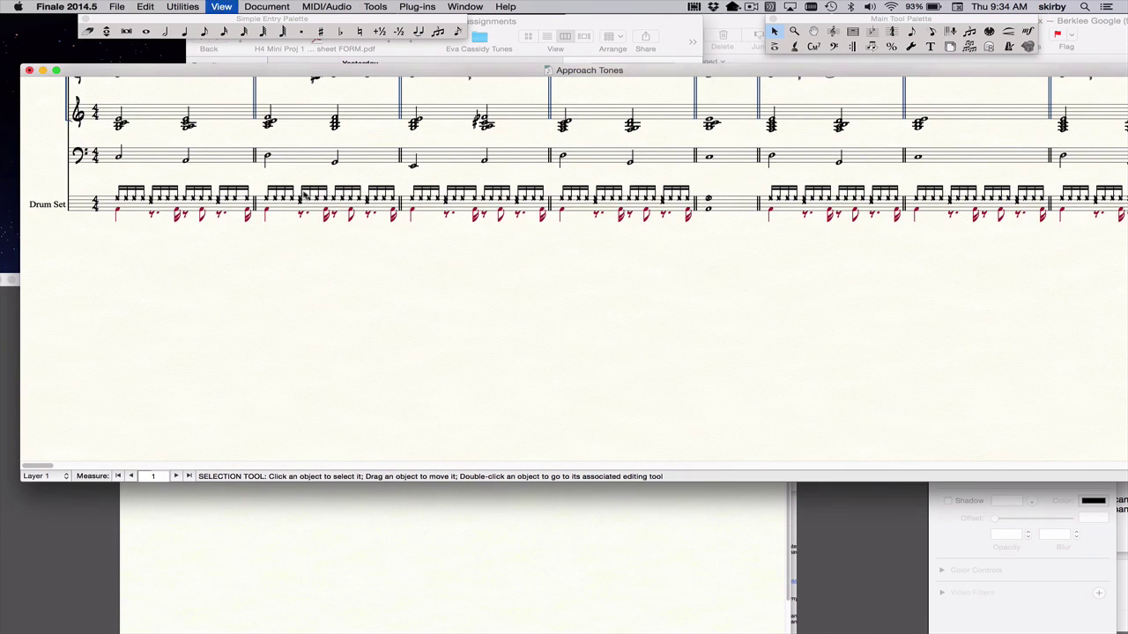
{"action": "key", "text": "super+e"}
{"action": "key", "text": "super+e"}
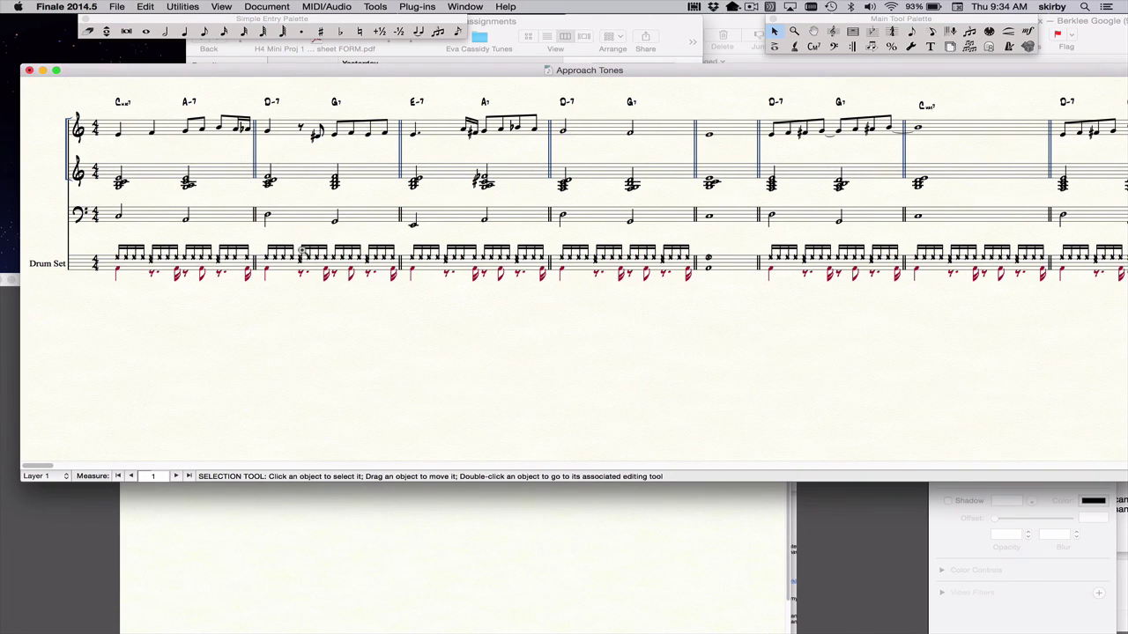
- Switch the score to Studio View with Cmd+Shift+E
{"action": "key", "text": "super+shift+e"}
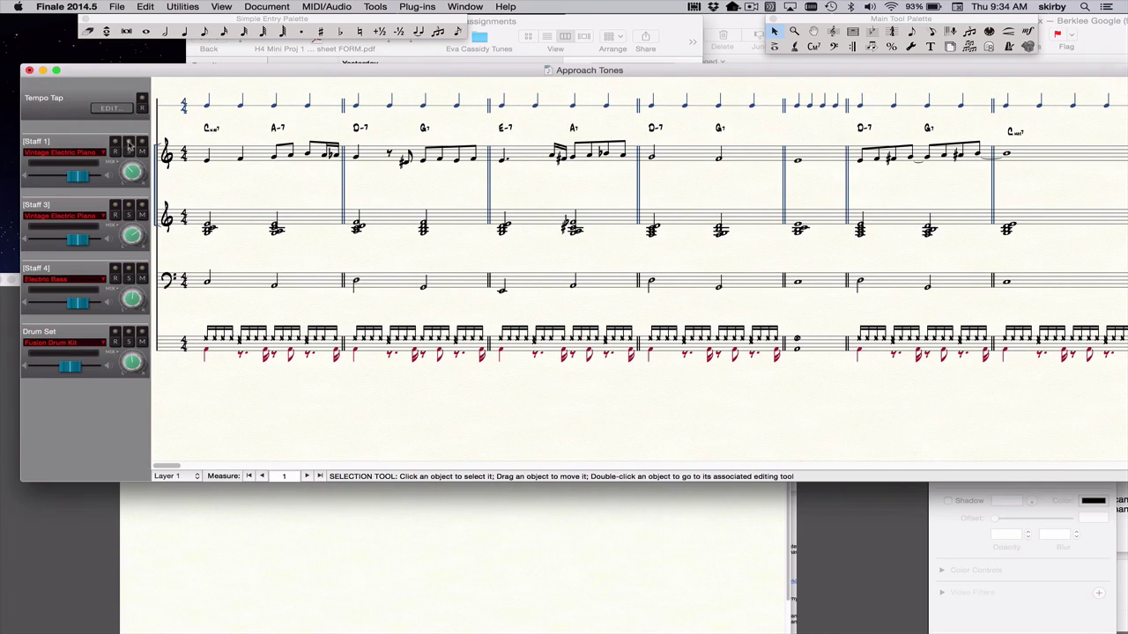